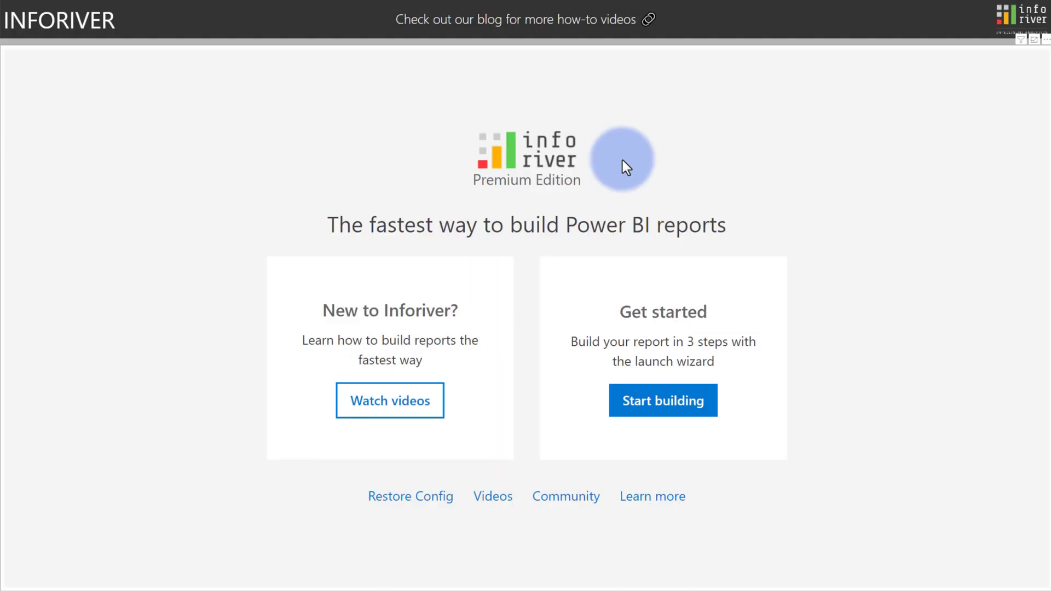
# Step: Build a Performance-template report in the Dark theme through the Inforiver setup wizard
pyautogui.click(658, 401)
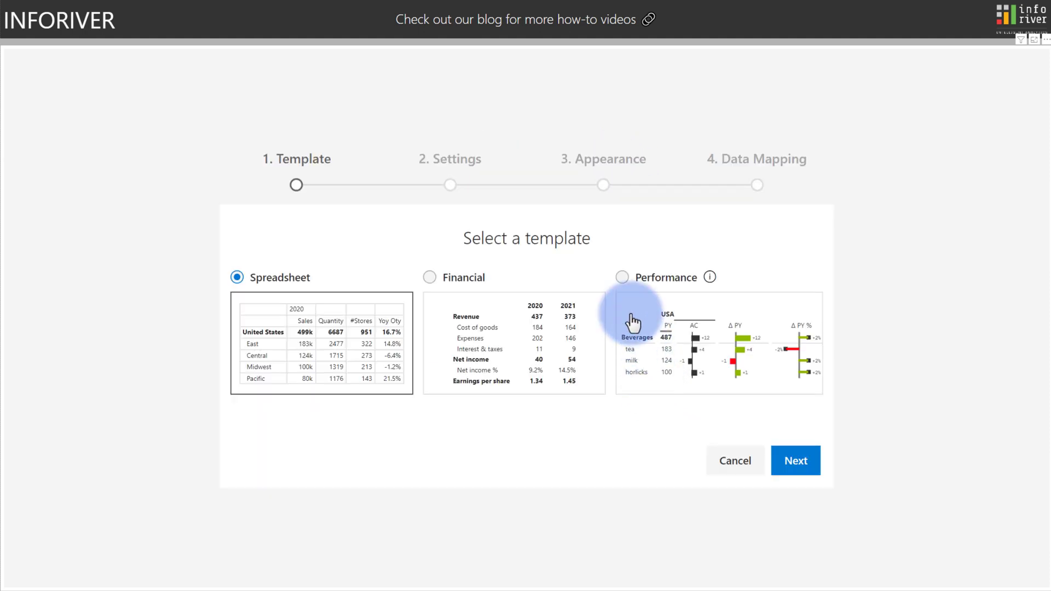
pyautogui.click(622, 279)
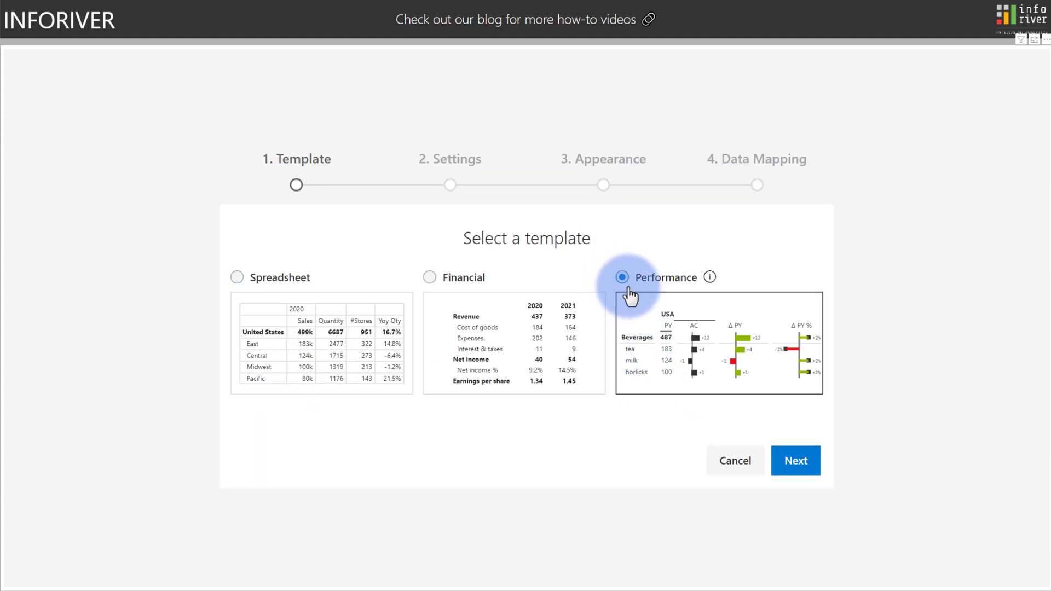
pyautogui.click(791, 460)
pyautogui.click(791, 461)
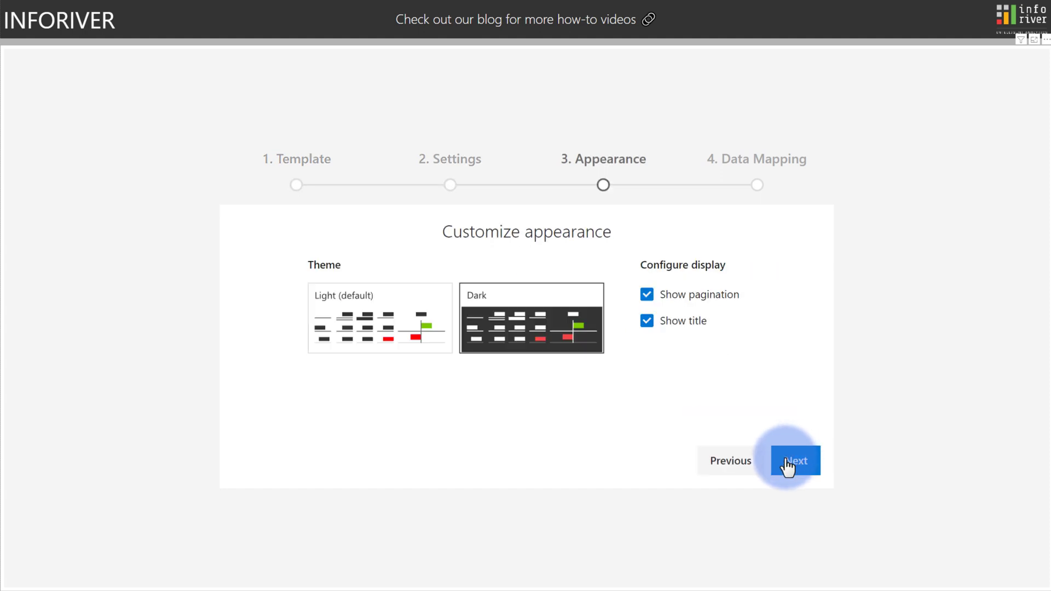
pyautogui.click(791, 461)
pyautogui.click(790, 462)
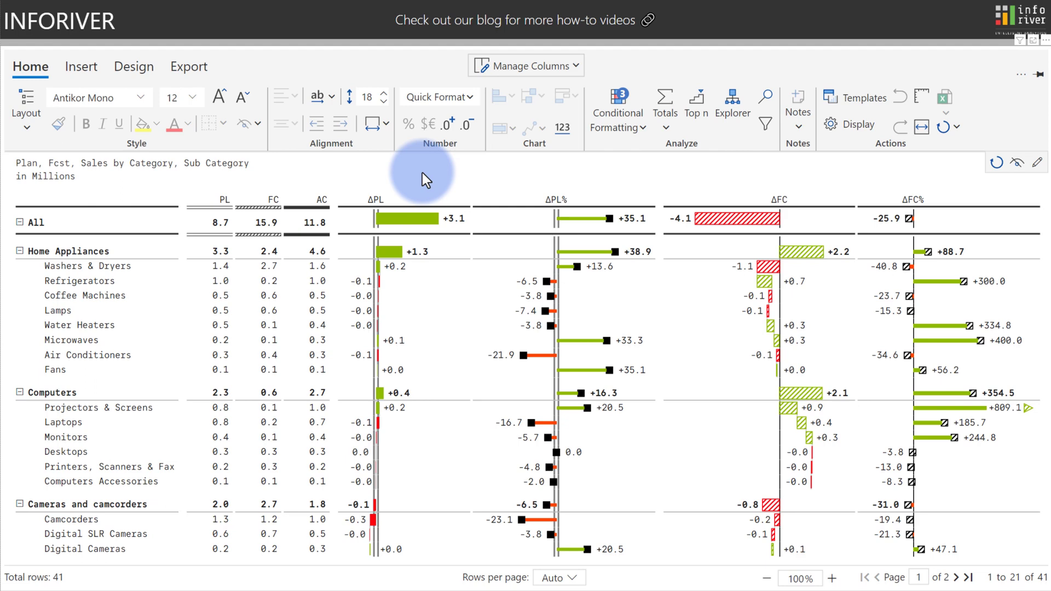
# Step: Open the Quick Format presets to reach the Uniform number scaling options
pyautogui.click(433, 96)
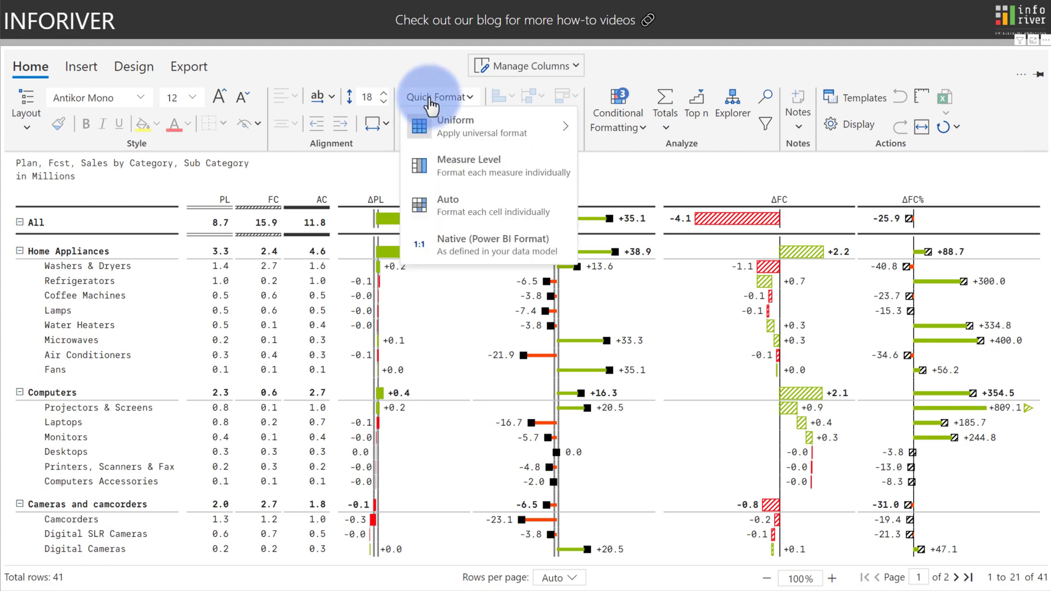
pyautogui.moveTo(429, 121)
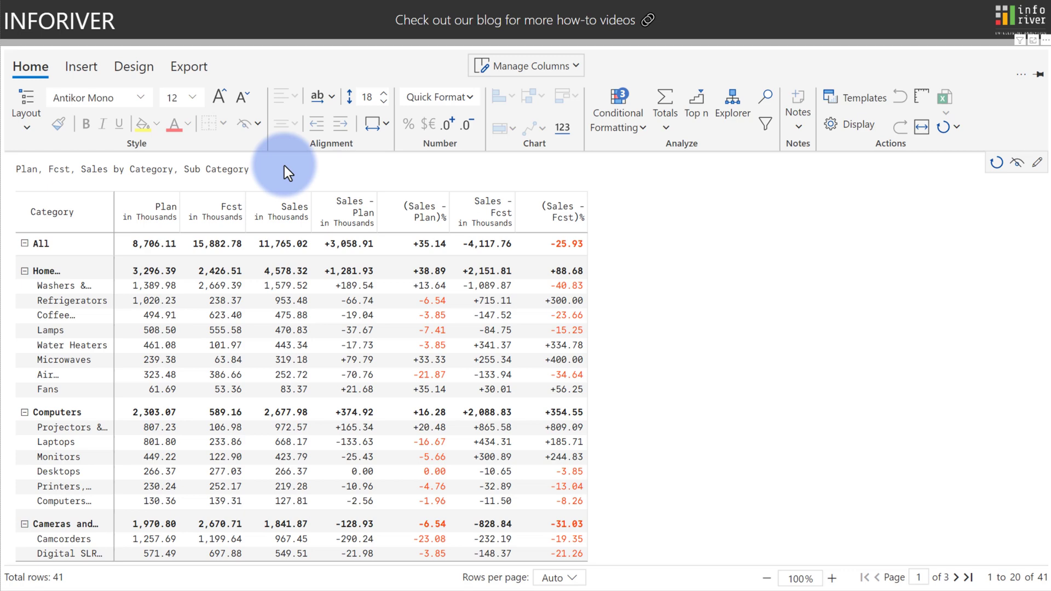
# Step: Insert an IBCS Bullet chart comparing the selected Fcst and Sales columns
pyautogui.click(280, 214)
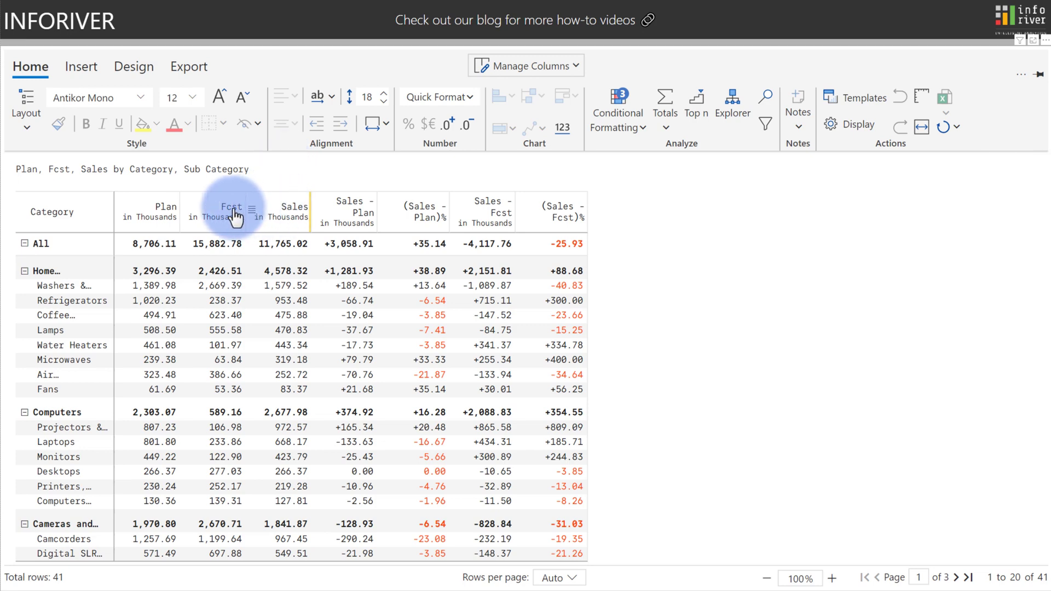
pyautogui.keyDown('ctrl'); pyautogui.click(229, 218); pyautogui.keyUp('ctrl')
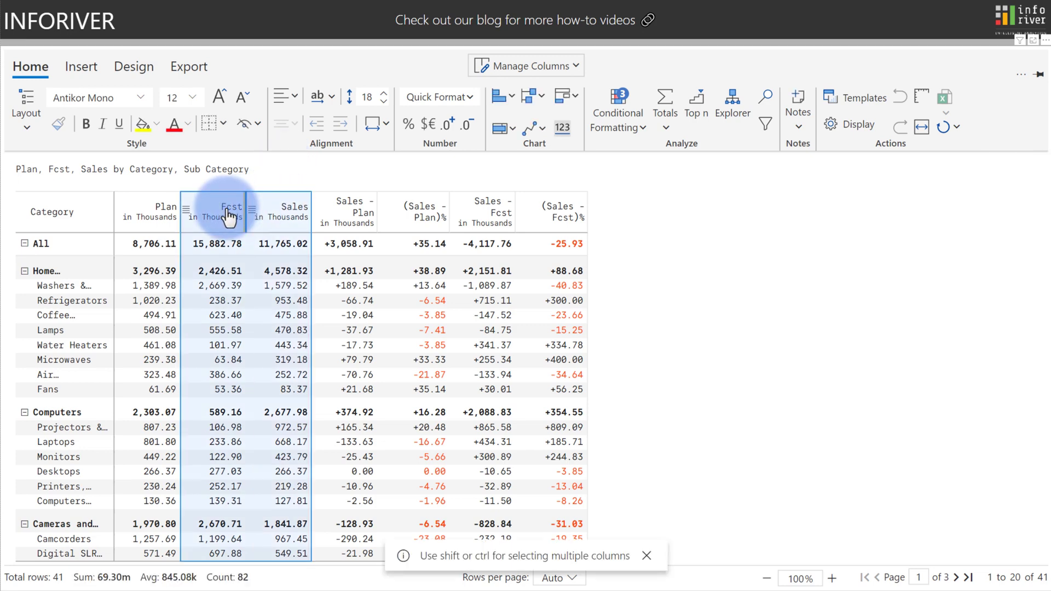
pyautogui.click(512, 129)
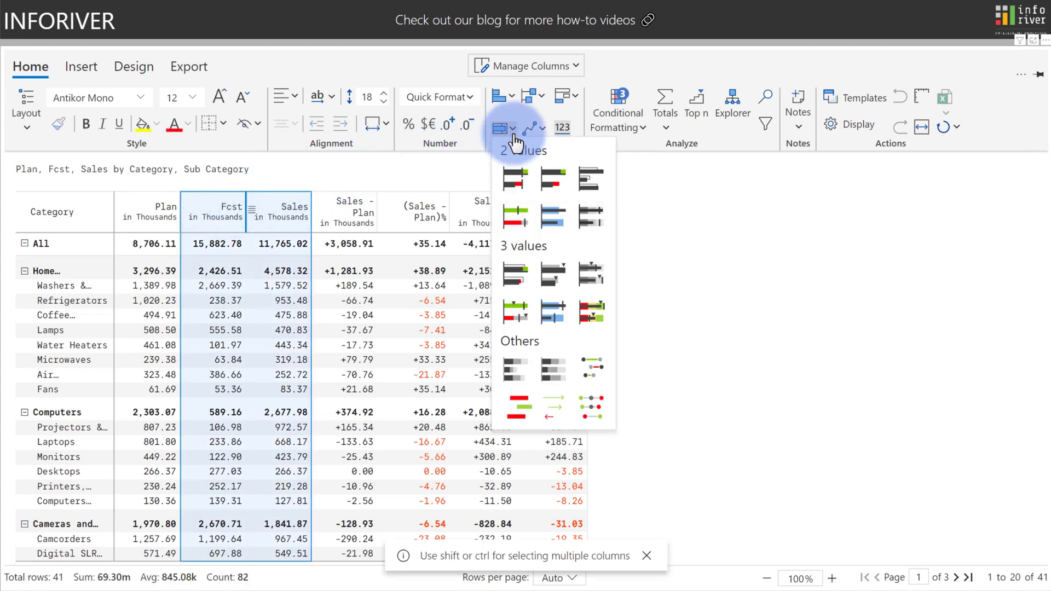
pyautogui.click(517, 178)
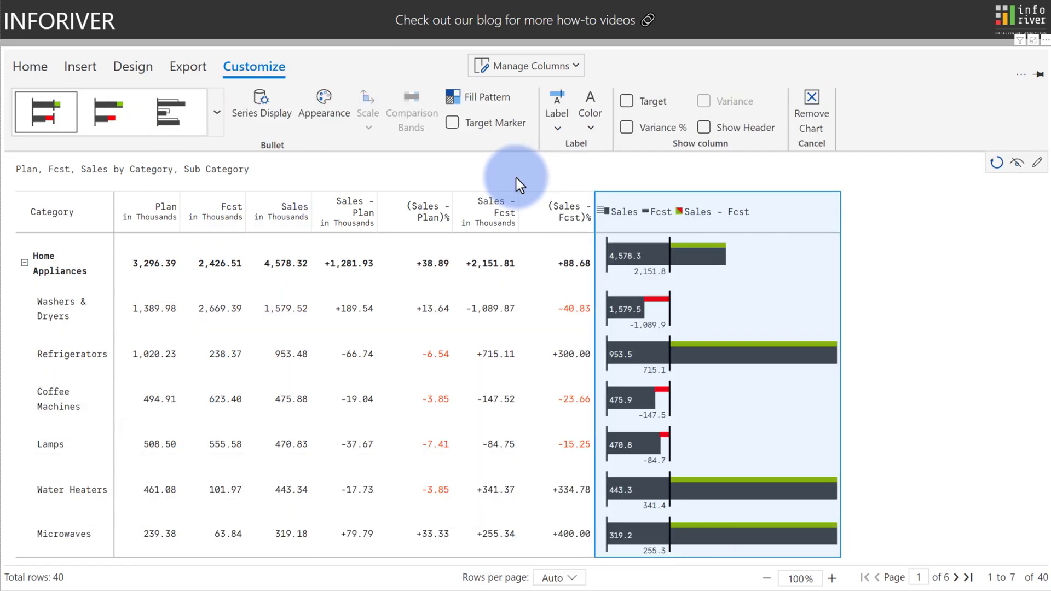
# Step: Review the Fill Pattern choices for the bullet bars and close them unchanged
pyautogui.click(480, 105)
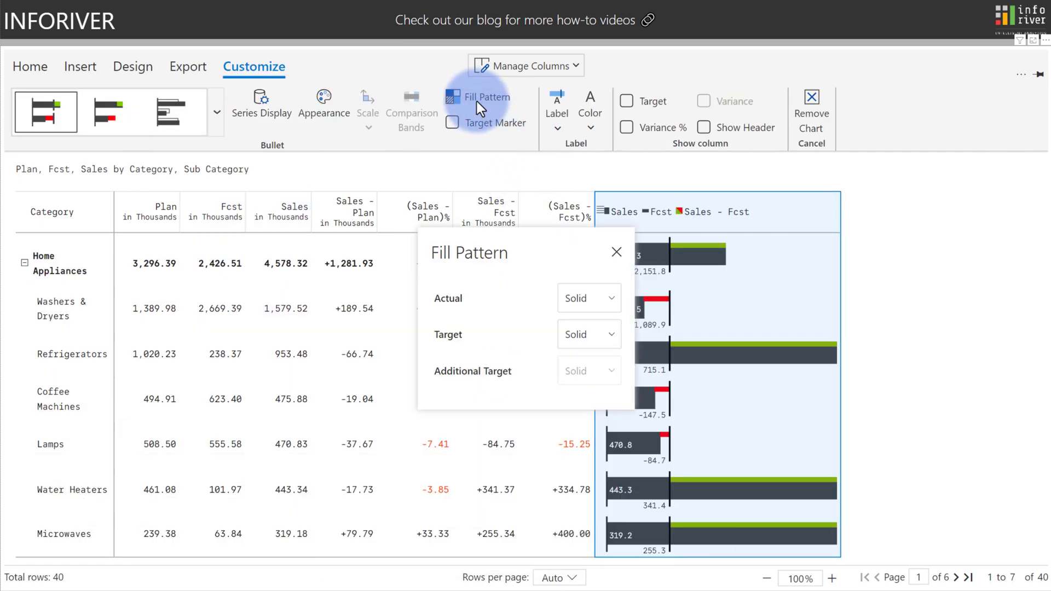
pyautogui.click(559, 291)
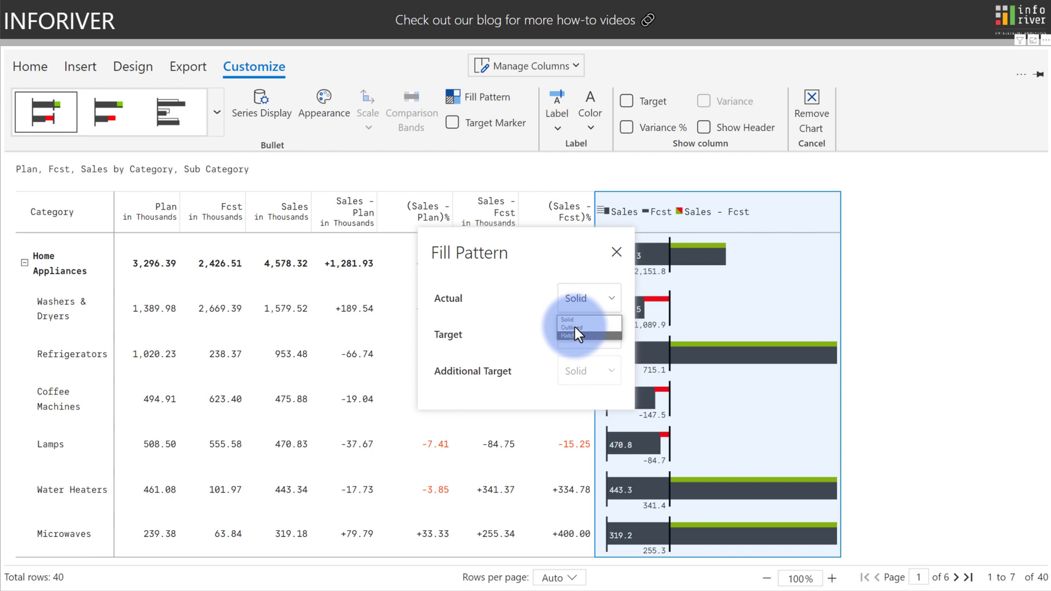
pyautogui.click(616, 252)
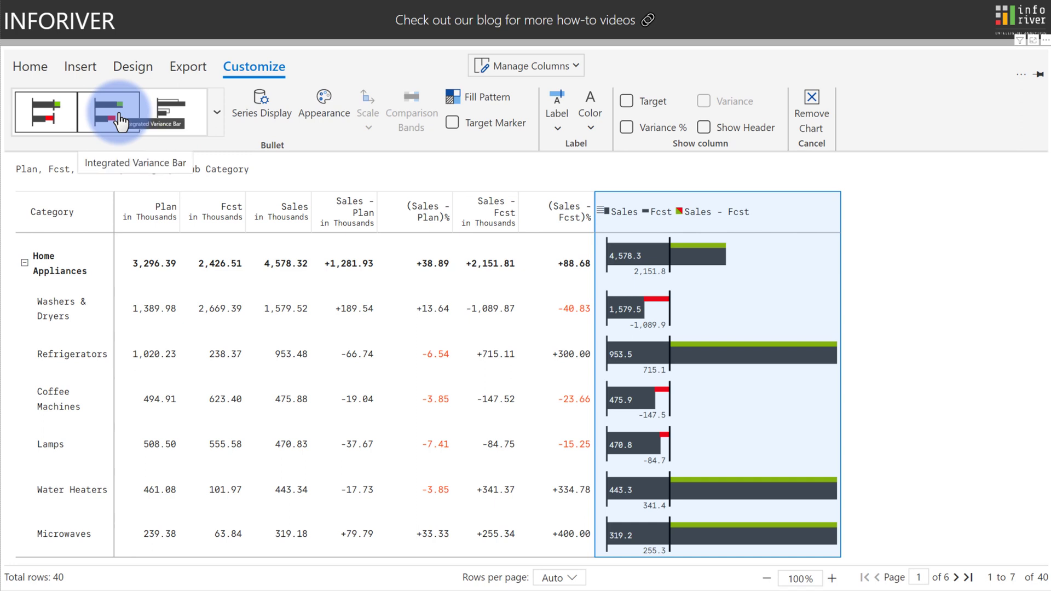
# Step: Select the Plan, Fcst and Sales columns on the Home tab and list the chart types
pyautogui.click(29, 66)
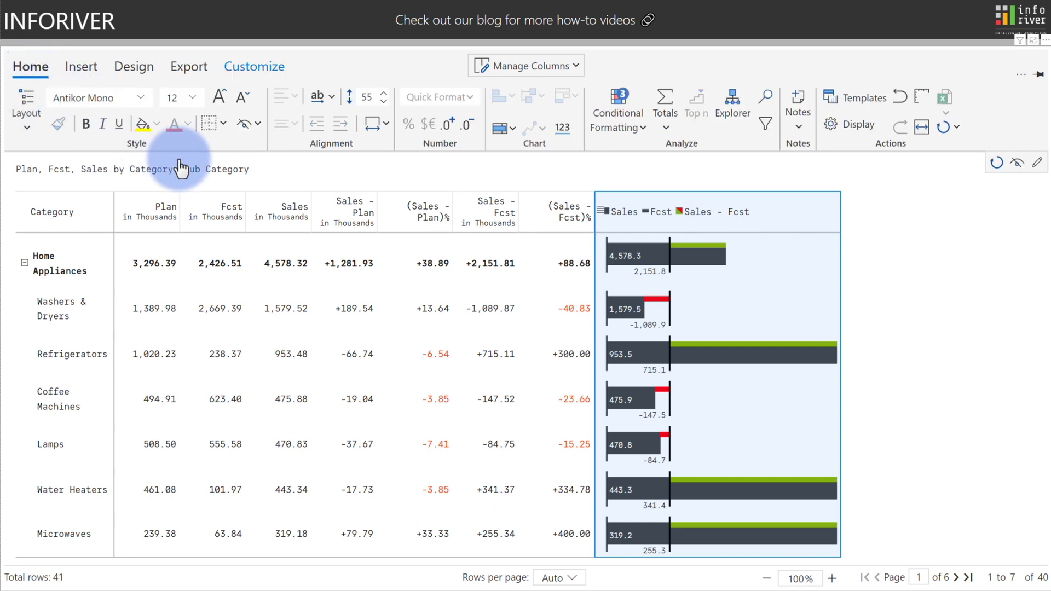
pyautogui.moveTo(258, 219); pyautogui.dragTo(147, 212)
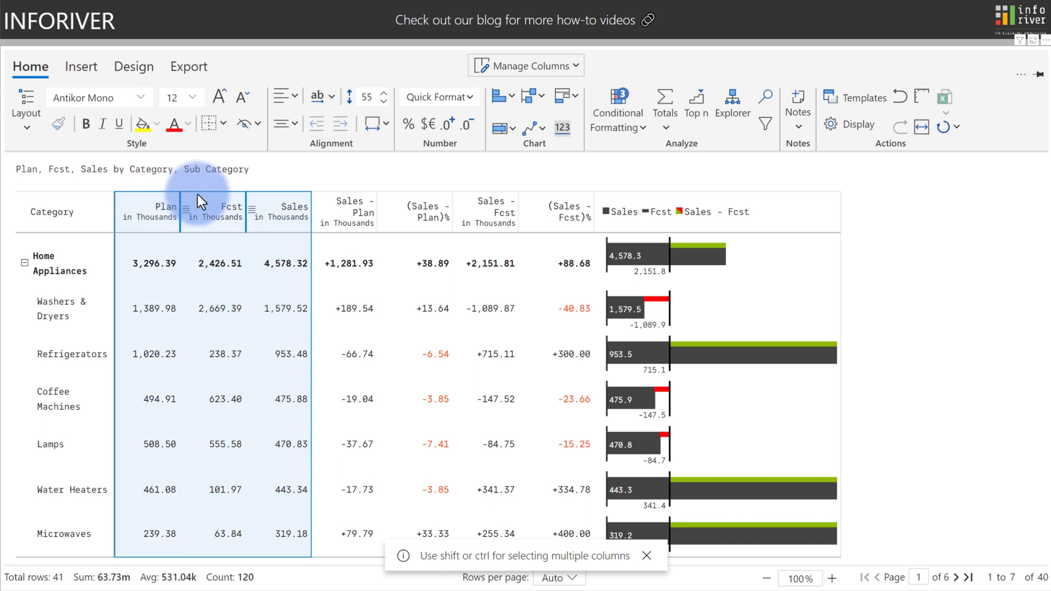
pyautogui.click(513, 131)
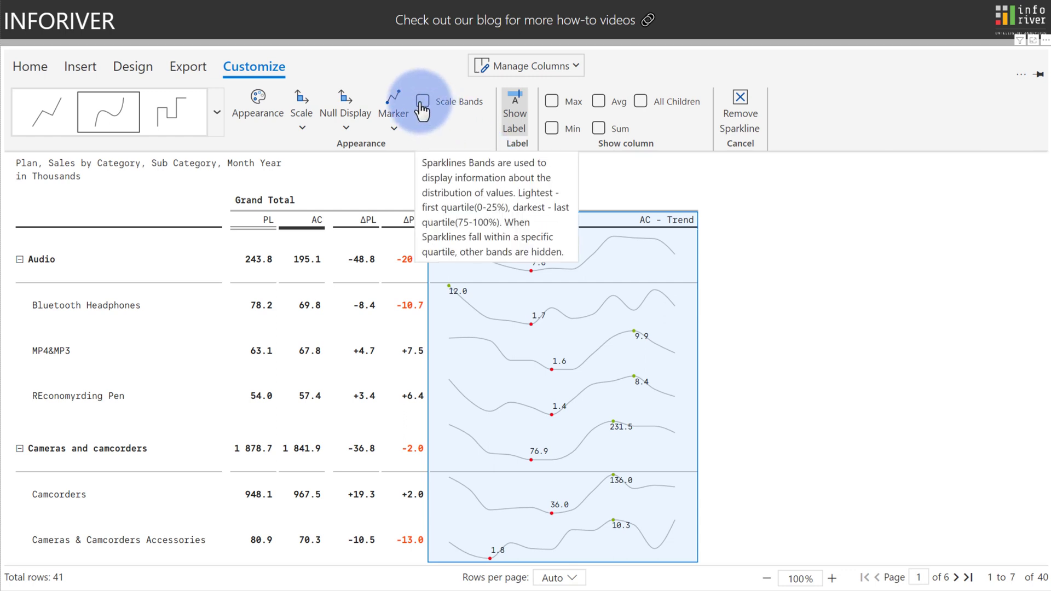
# Step: Turn on quartile Scale Bands behind the AC trend sparklines
pyautogui.click(422, 104)
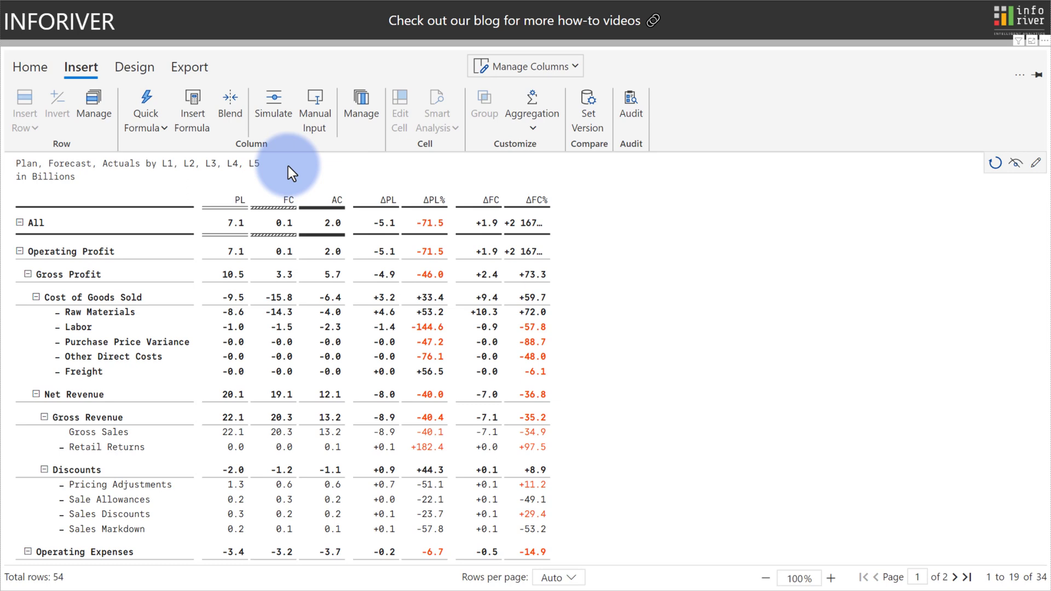
# Step: Invert the sign of the Labor row's values
pyautogui.click(117, 322)
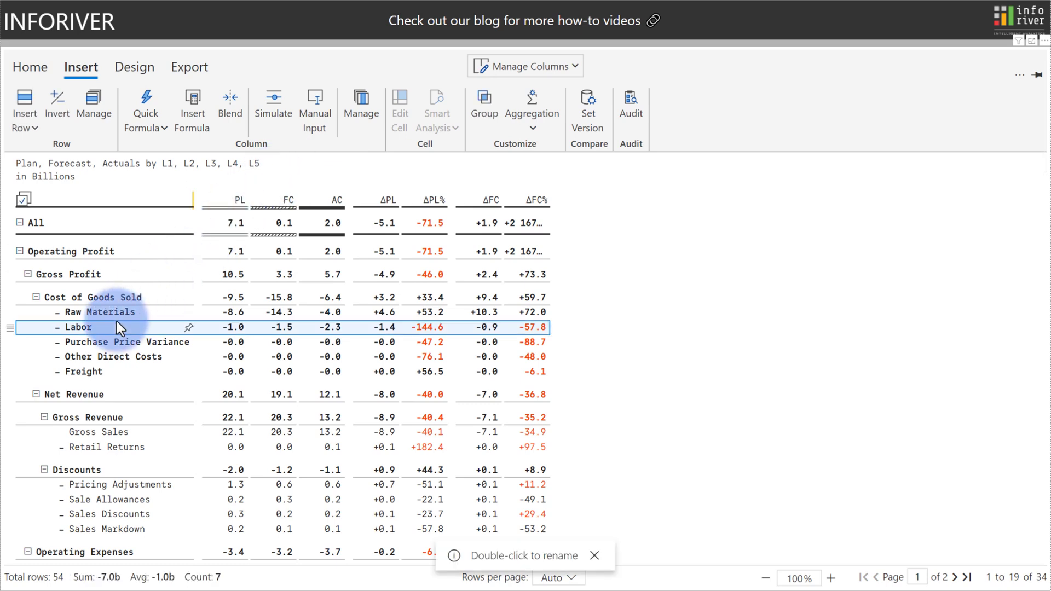
pyautogui.click(68, 117)
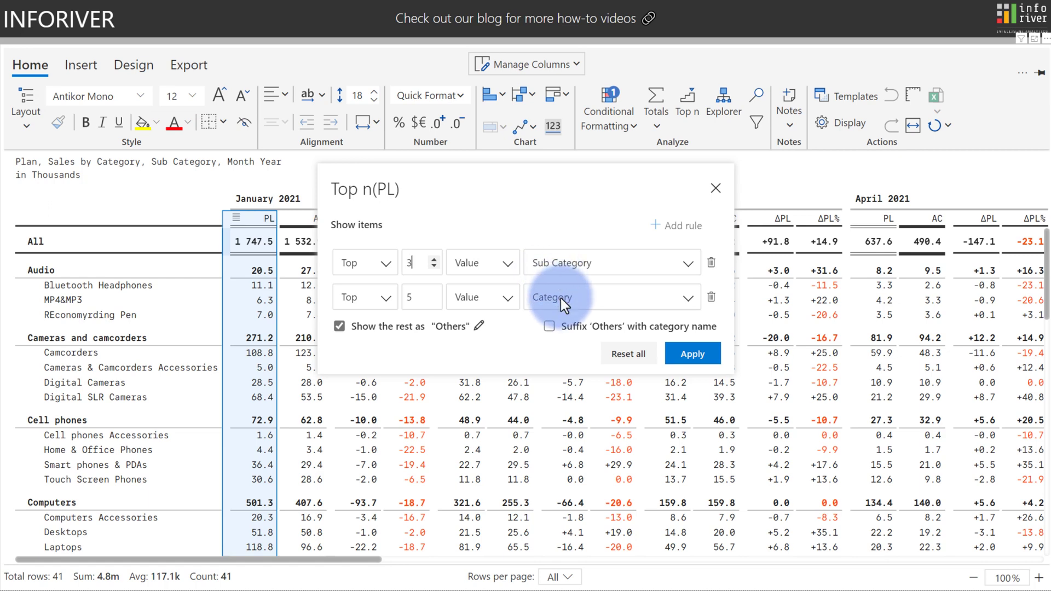
# Step: Apply the Top 5 Category and Top 3 Sub Category rules, grouping the rest as Others
pyautogui.click(690, 361)
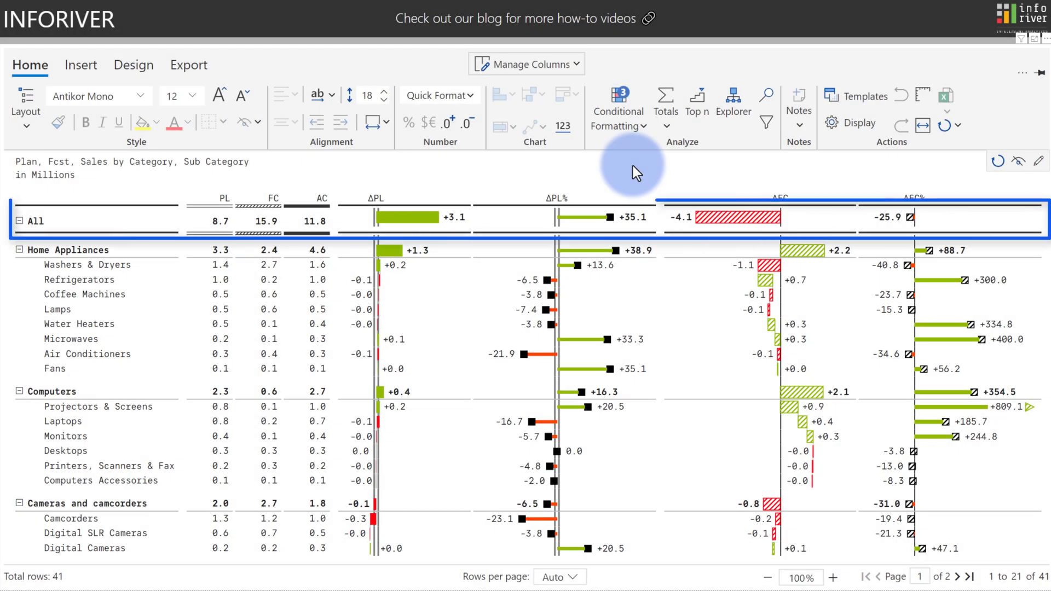
# Step: Review the Totals placement and the table Layout options
pyautogui.click(665, 102)
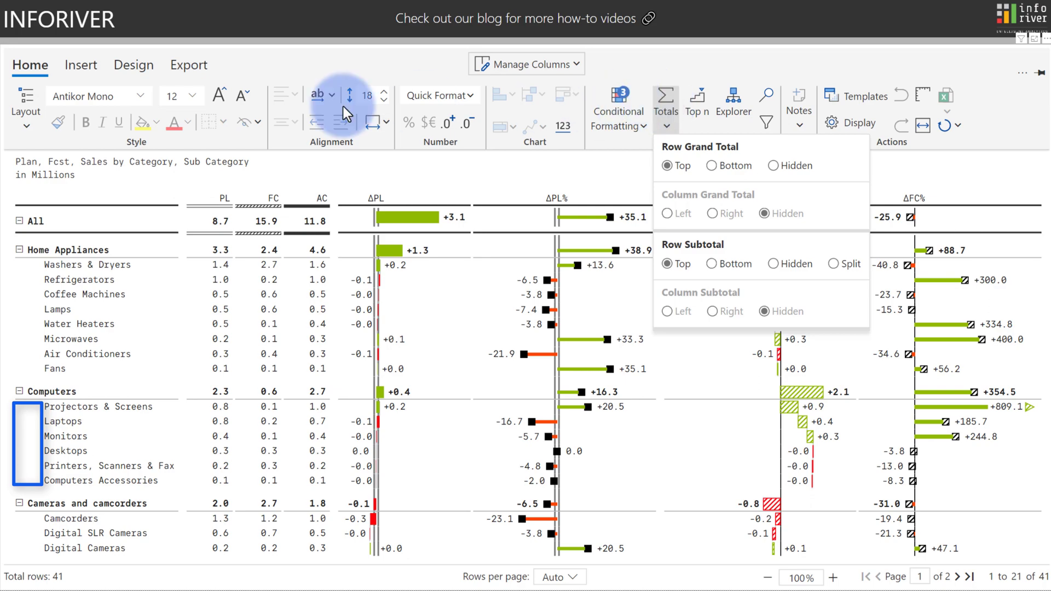
pyautogui.click(26, 110)
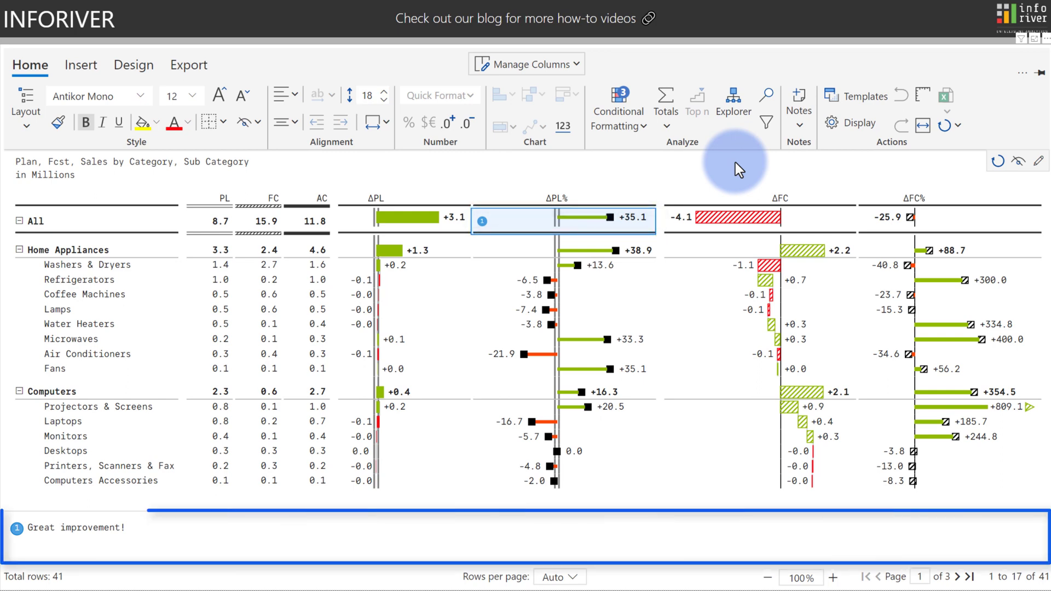
# Step: Open the Notes dropdown to review the note options
pyautogui.click(799, 112)
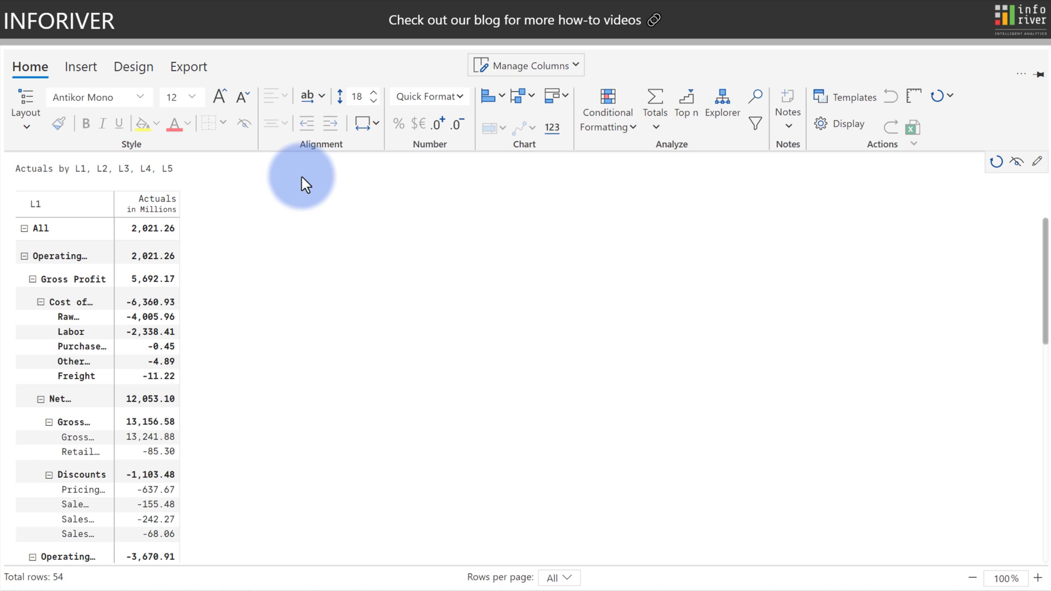
# Step: Add a Manual Input column titled Plan
pyautogui.click(82, 66)
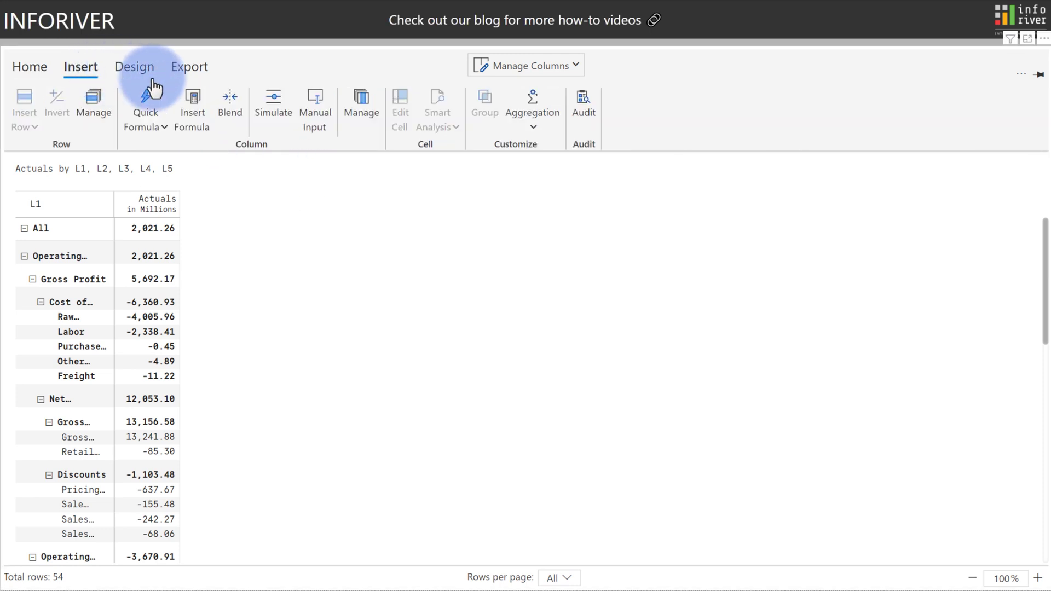
pyautogui.click(316, 115)
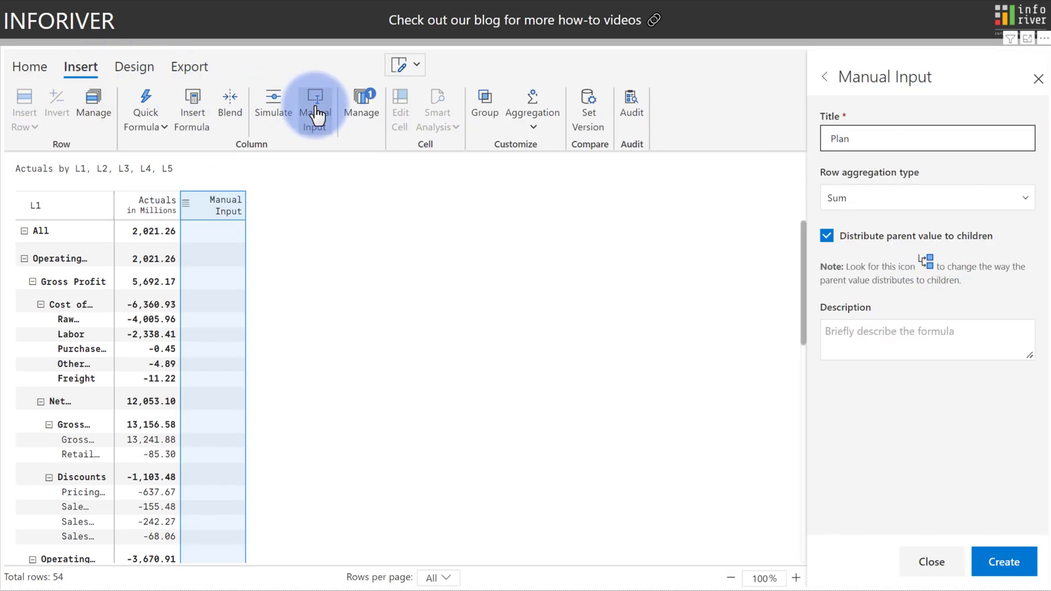
pyautogui.click(999, 558)
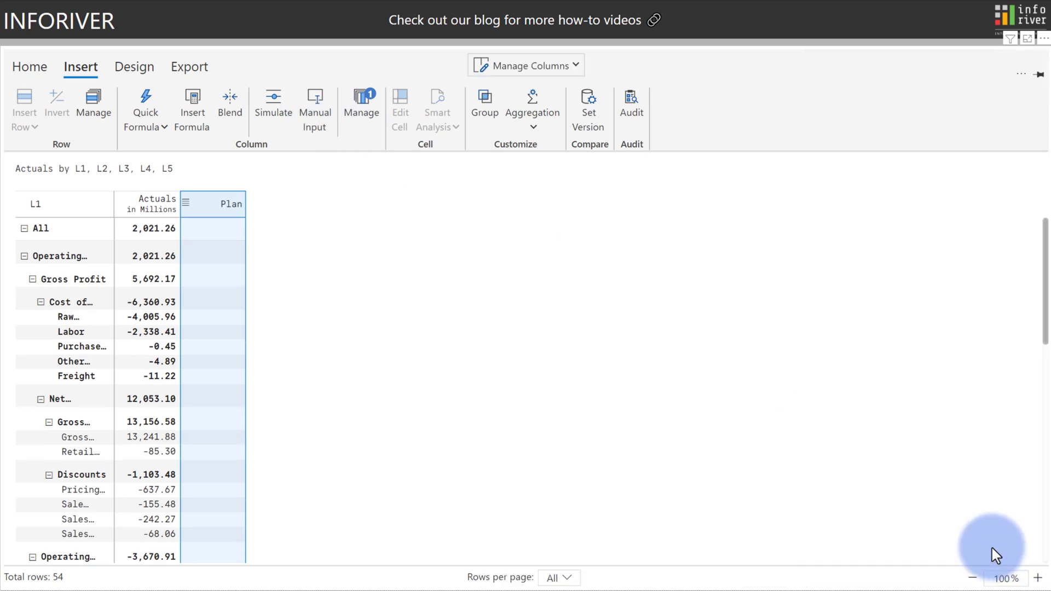
# Step: Enter 2500 as the All row's Plan and distribute it by Actuals weights
pyautogui.click(206, 230)
pyautogui.write('2500')
pyautogui.press('Return')
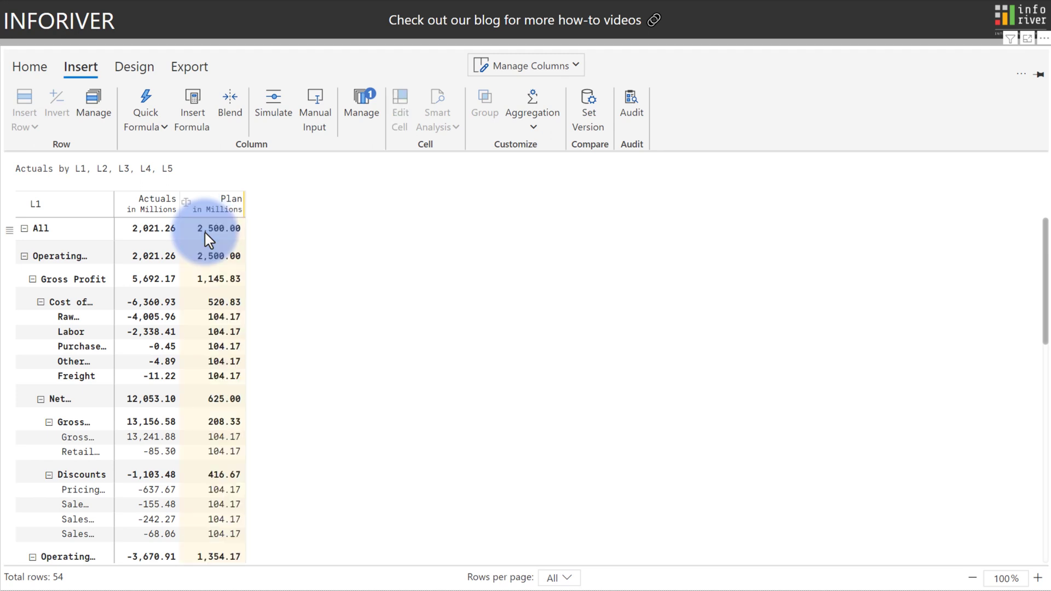
pyautogui.click(262, 229)
pyautogui.moveTo(329, 280)
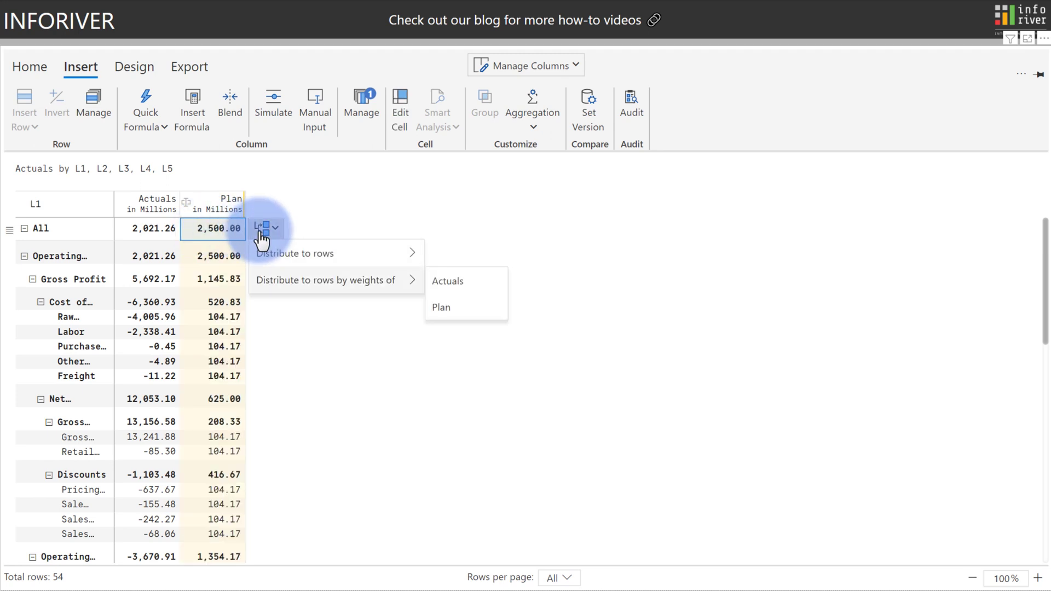
pyautogui.click(444, 279)
# Step: In Manage Columns > Versions, assign Plan as PL to build the variance analysis
pyautogui.click(572, 66)
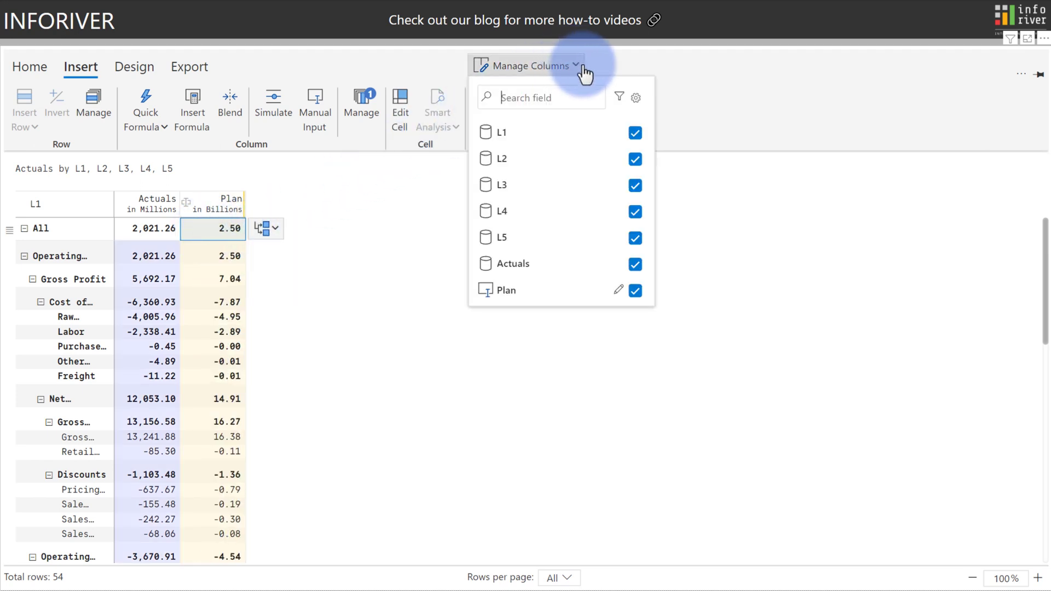
pyautogui.click(632, 99)
pyautogui.click(424, 212)
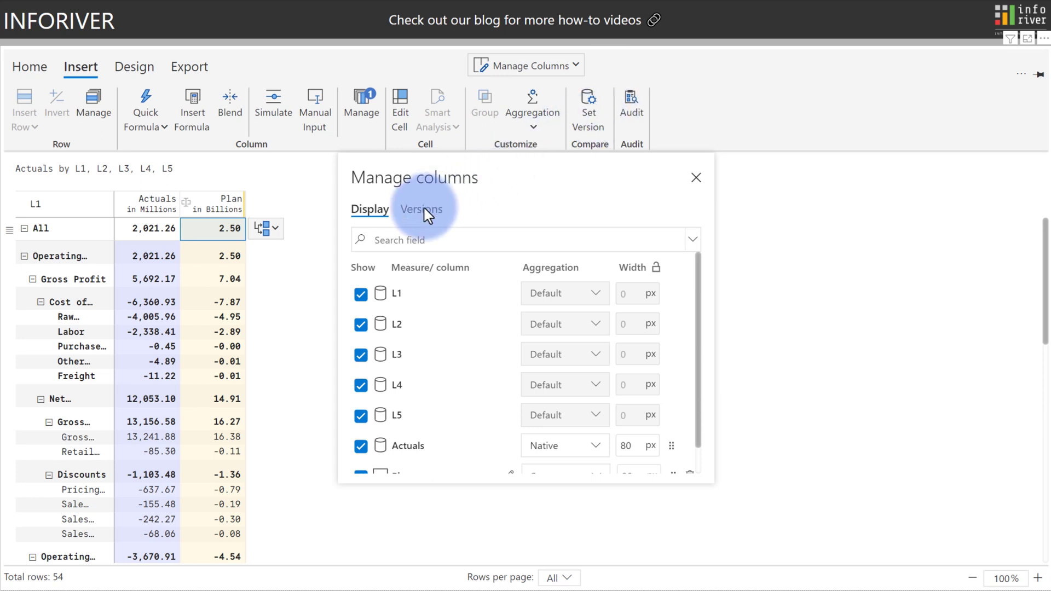
pyautogui.click(558, 370)
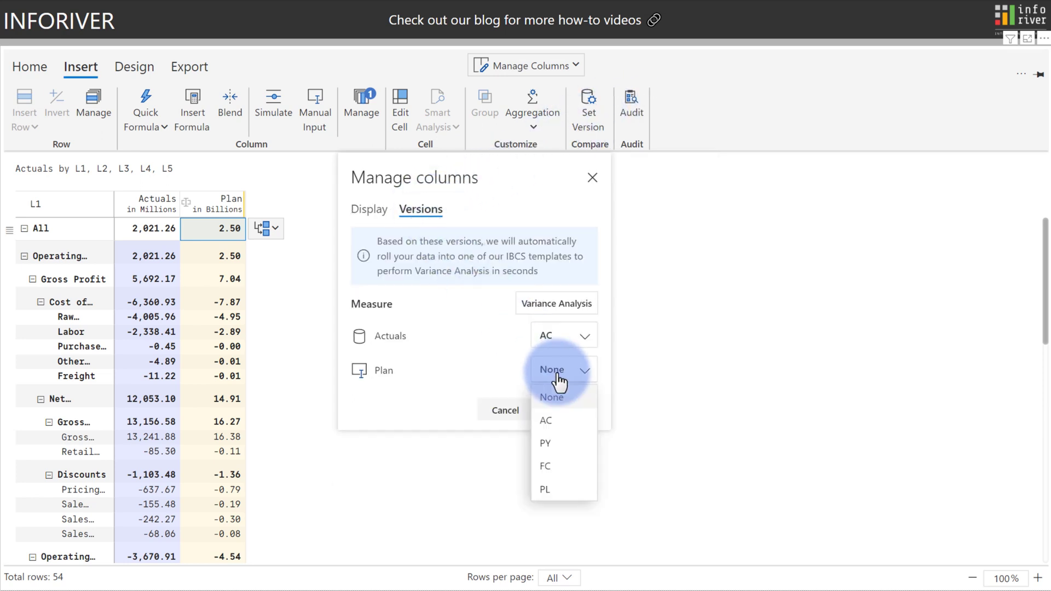
pyautogui.click(553, 484)
pyautogui.click(553, 410)
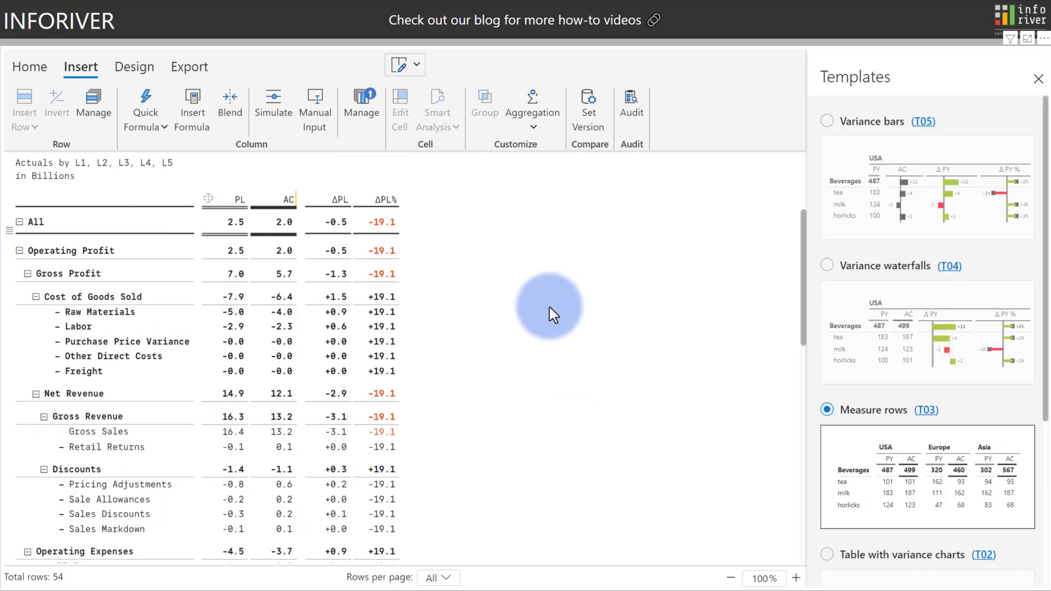
# Step: Apply the Variance bars template, export the report as Export.pdf, and review its four pages
pyautogui.click(827, 122)
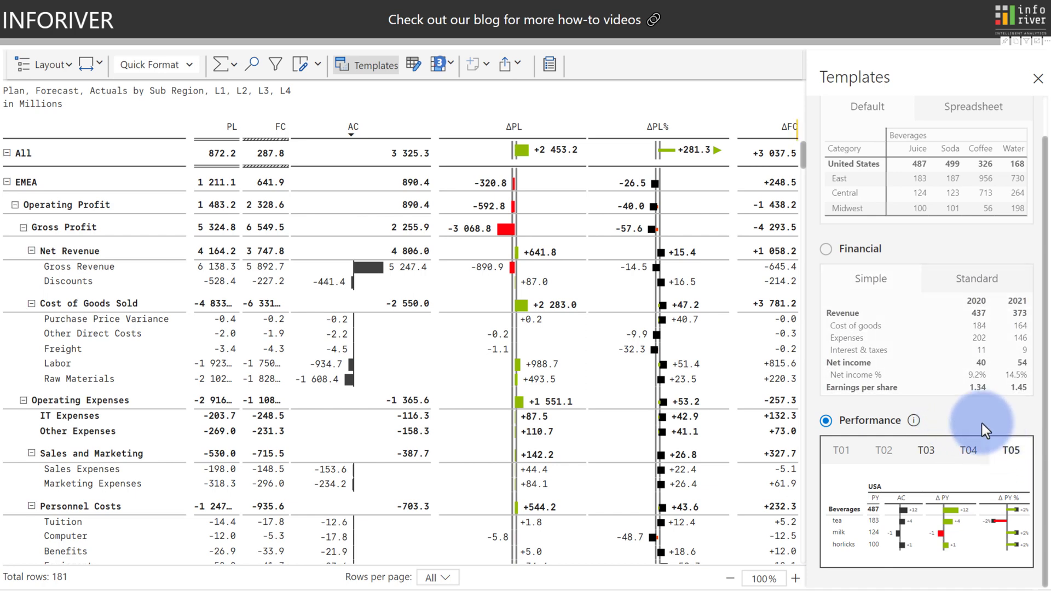
pyautogui.click(508, 71)
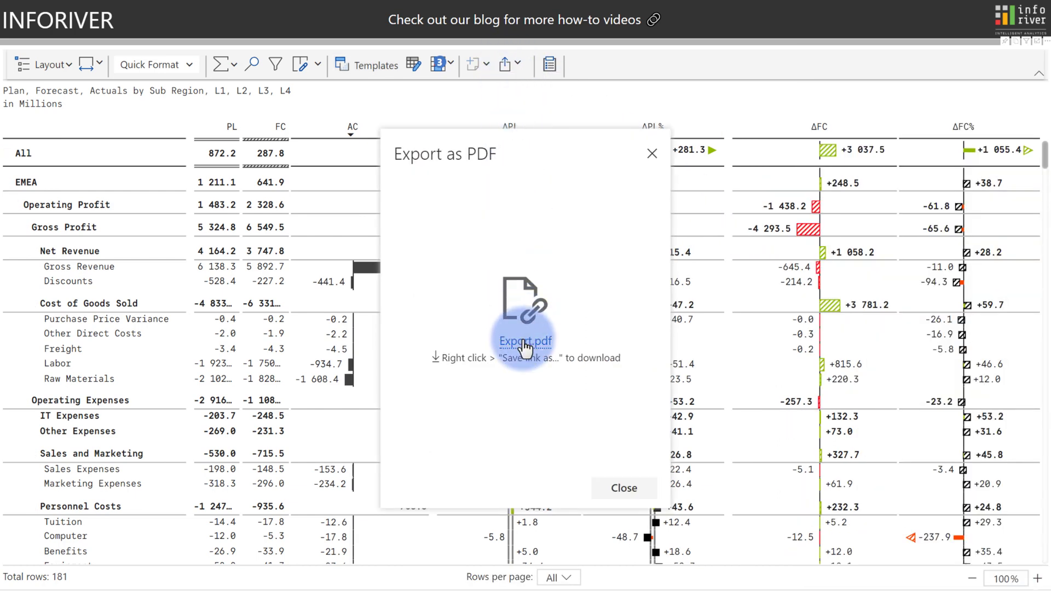
pyautogui.click(524, 344)
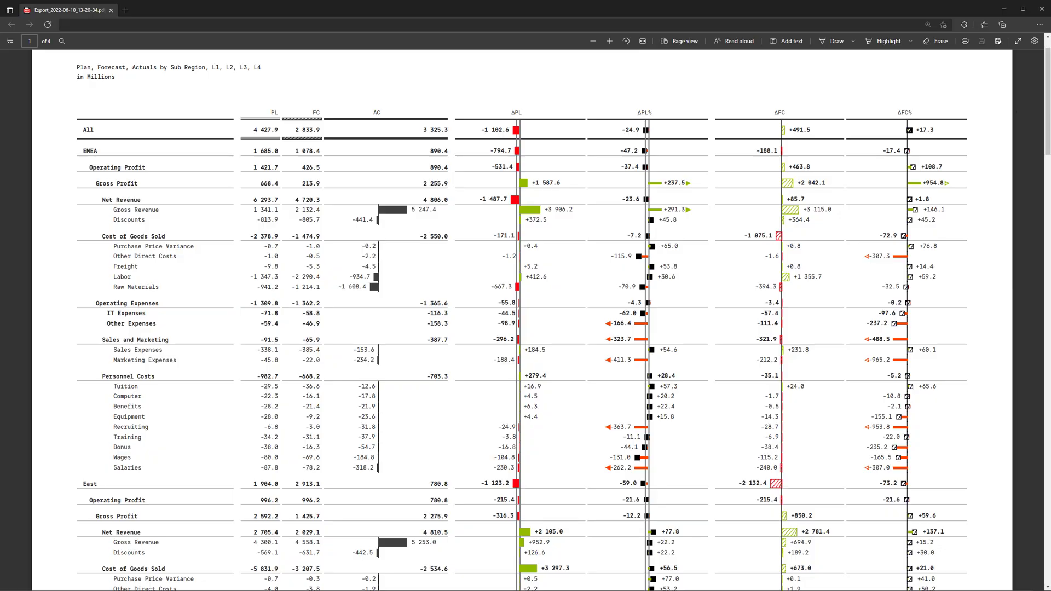
pyautogui.scroll(-15, 526, 320)
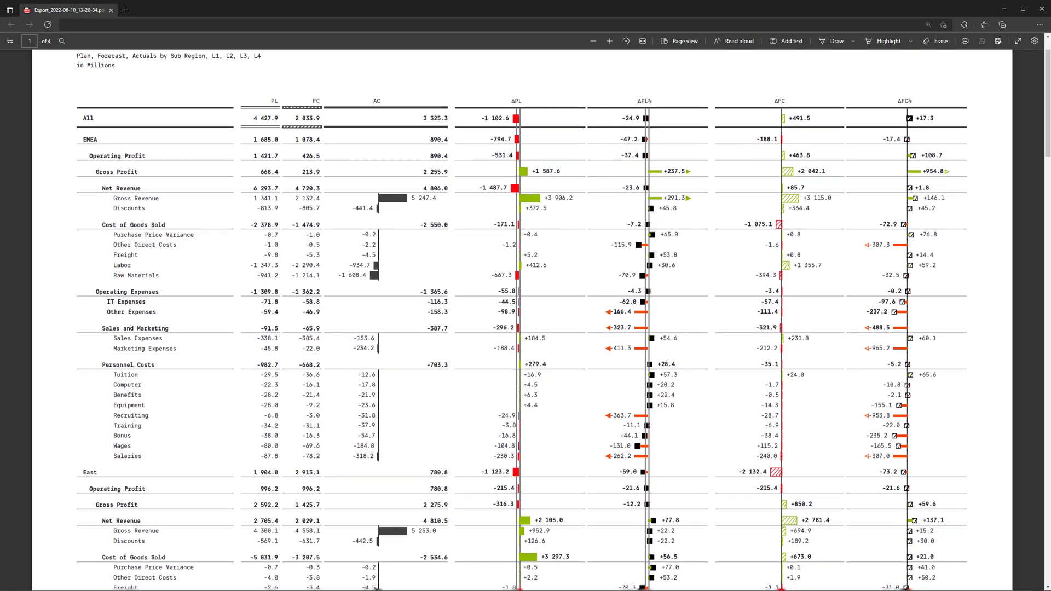
pyautogui.scroll(-5, 525, 320)
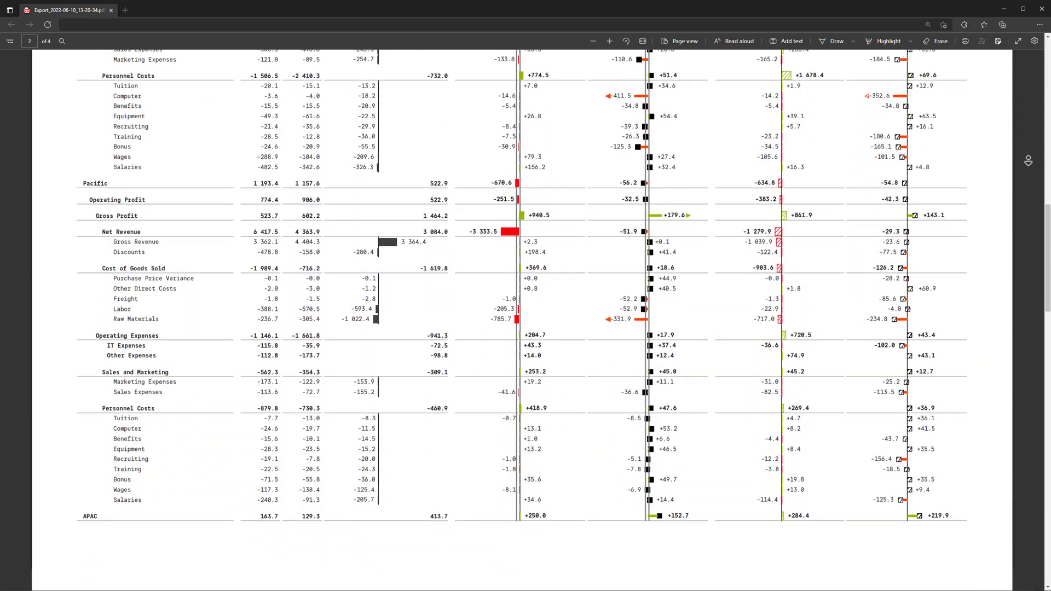